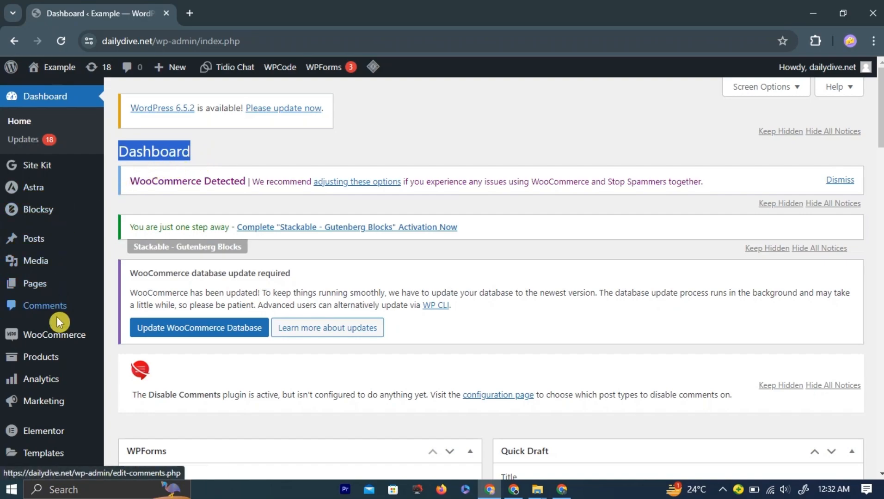
- Create a new WooCommerce product and name it "Laptop"
scroll(56, 319, down, 3)
mouse_move(48, 229)
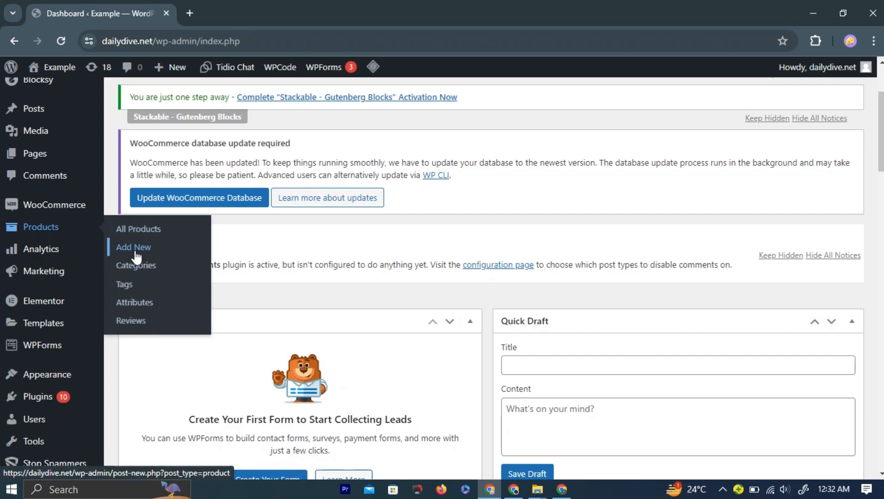
click(160, 253)
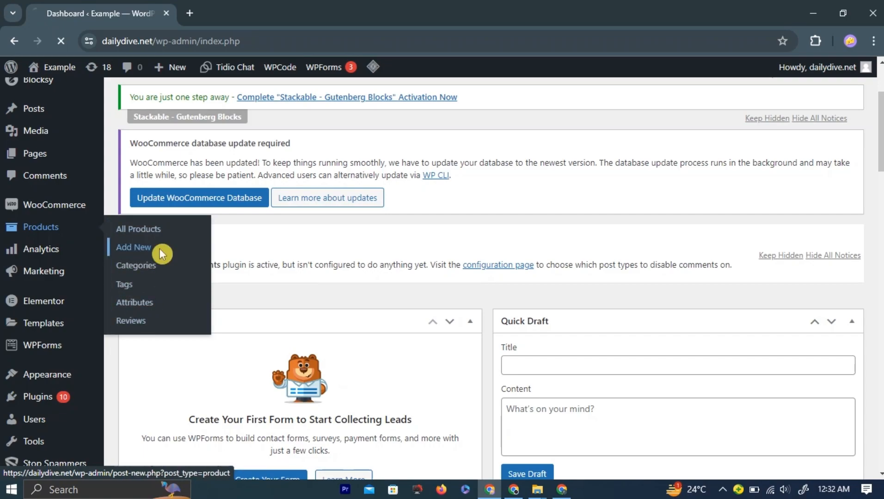
drag(118, 230, 598, 257)
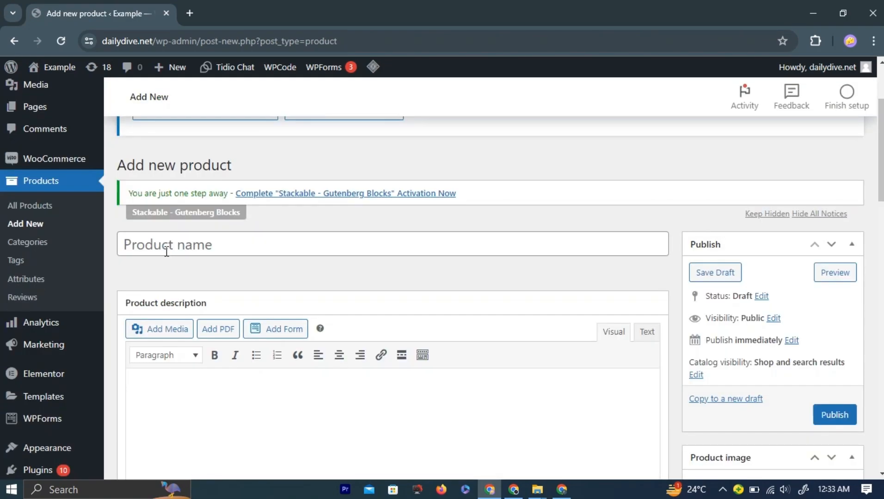
click(166, 248)
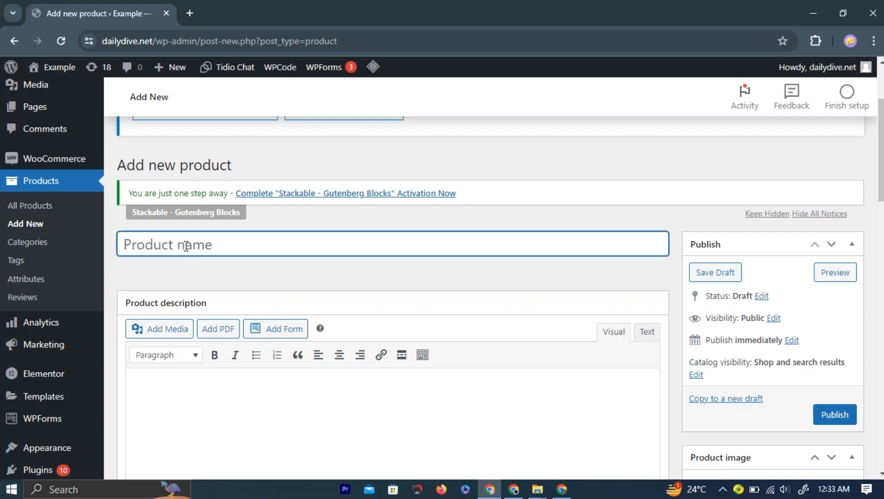
text(Laptop)
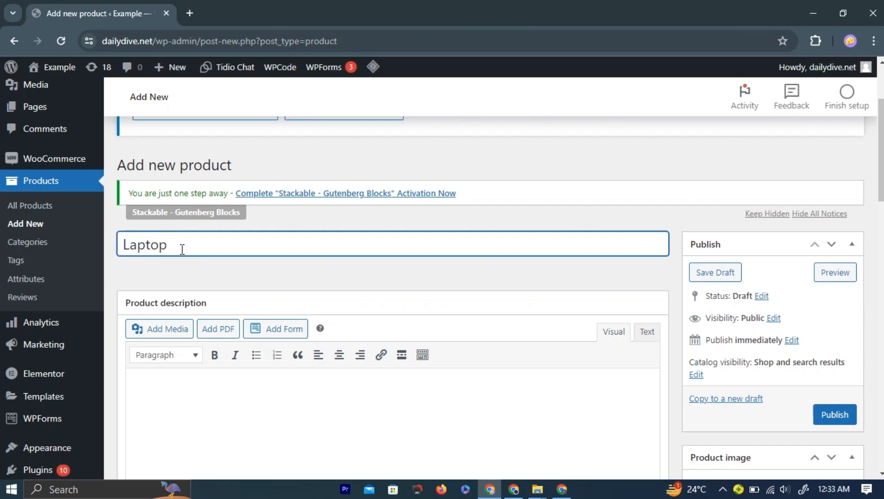
click(179, 264)
- Write the product description on four lines: "Windows laptop" in bold italic, "15.5 inches", "core i7 9t gen" and "18 gb RAM"
scroll(226, 271, down, 2)
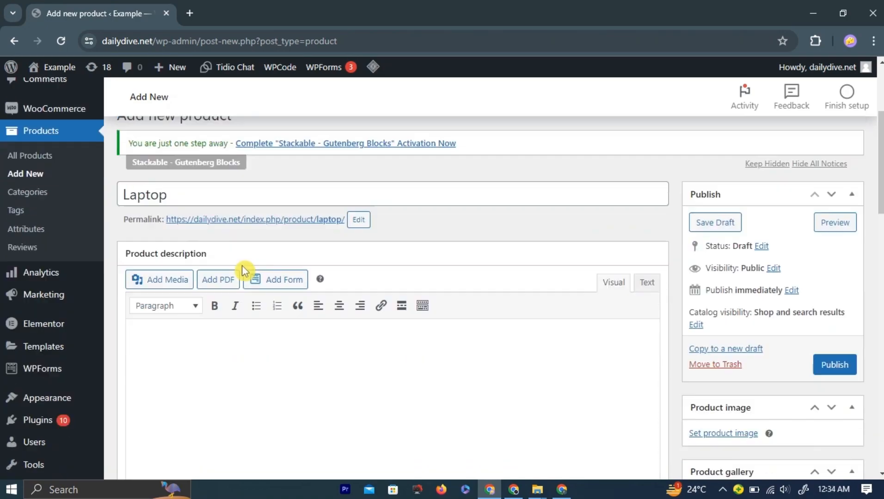
drag(128, 242, 226, 245)
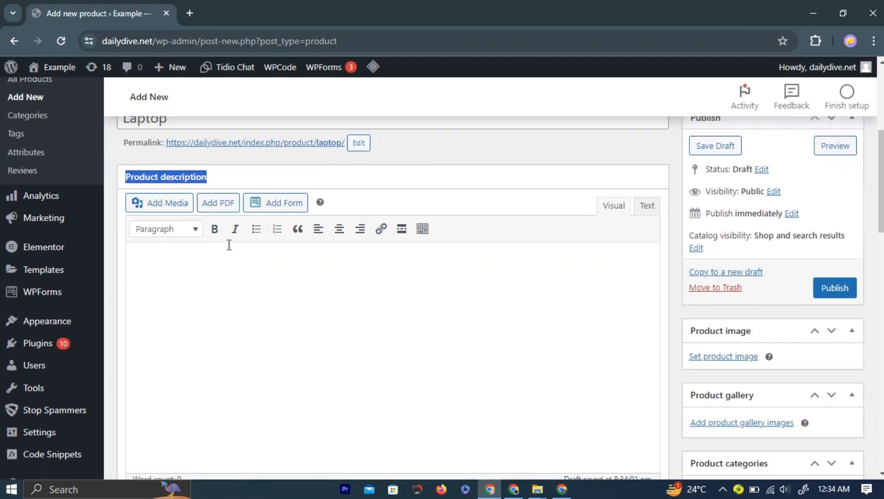
scroll(227, 245, down, 3)
text(Windows laptop 15.5 inches core i7 9t gen 18 gb RAM)
click(210, 194)
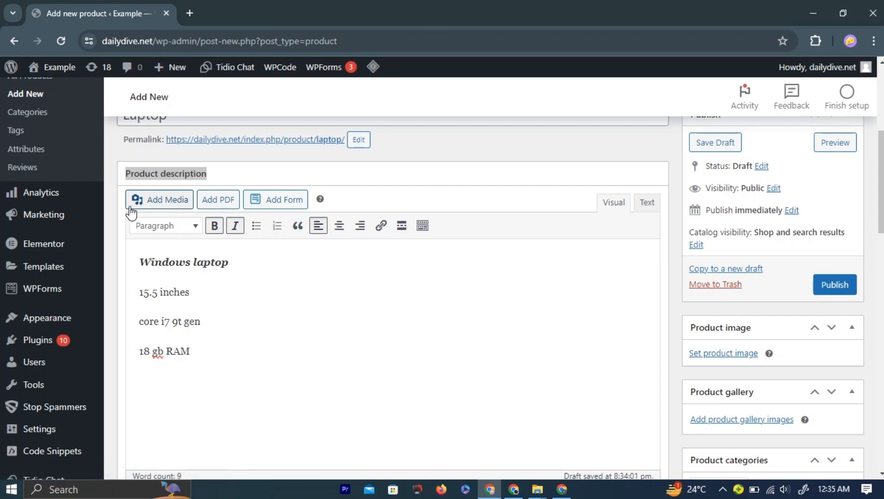
- Upload the laptop image file to the media library from the product description's media dialog
click(167, 207)
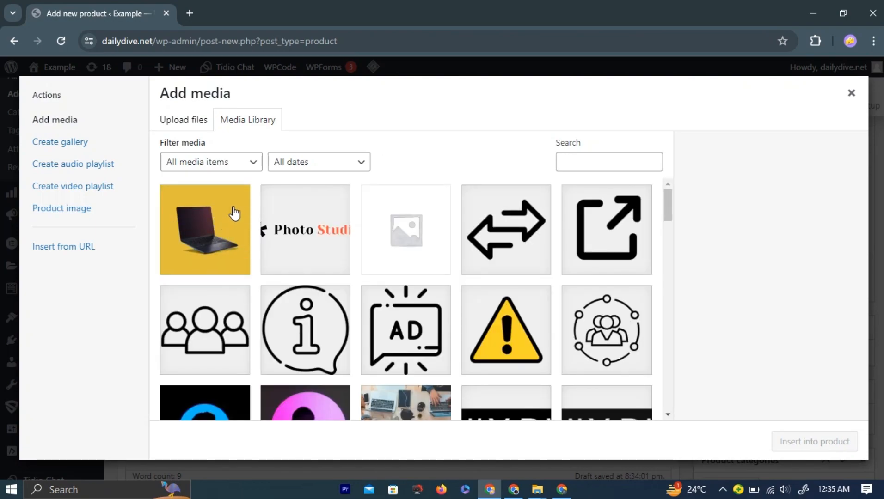
drag(161, 93, 243, 107)
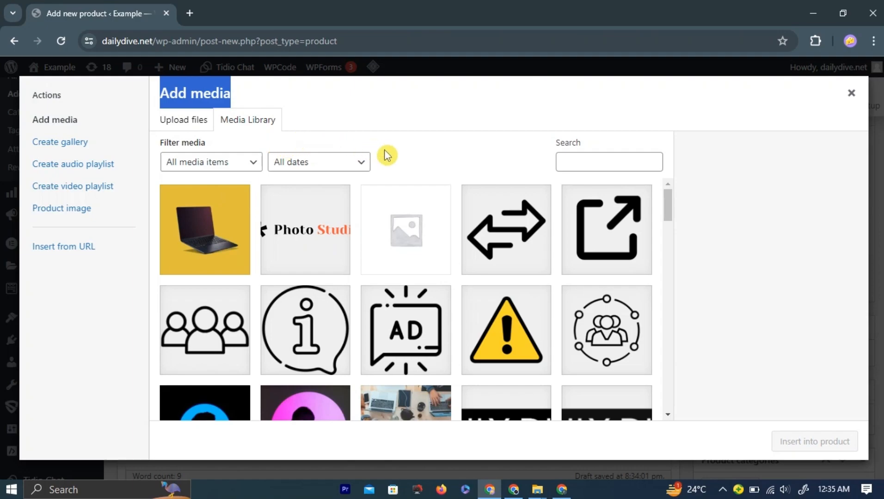
click(395, 168)
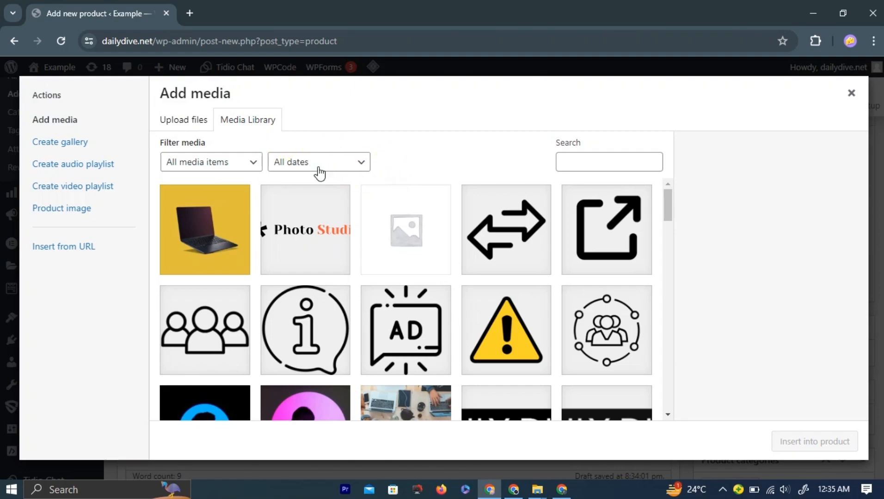
click(188, 130)
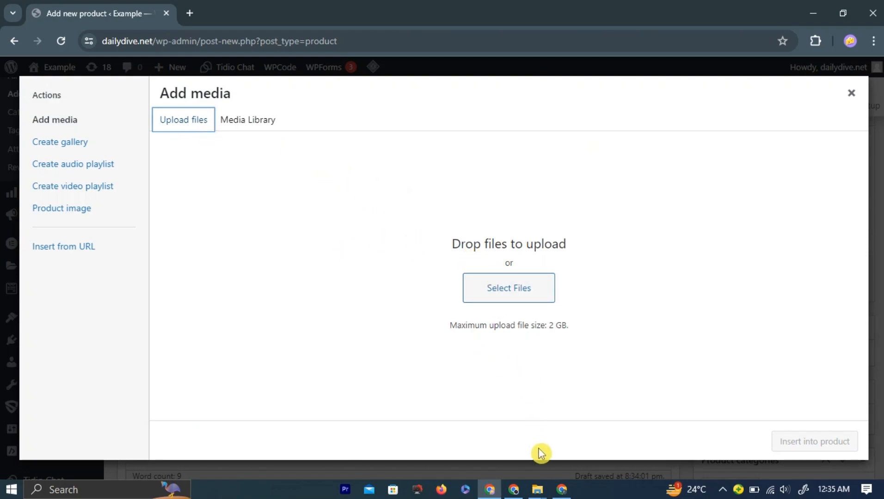
click(538, 490)
drag(148, 165, 443, 269)
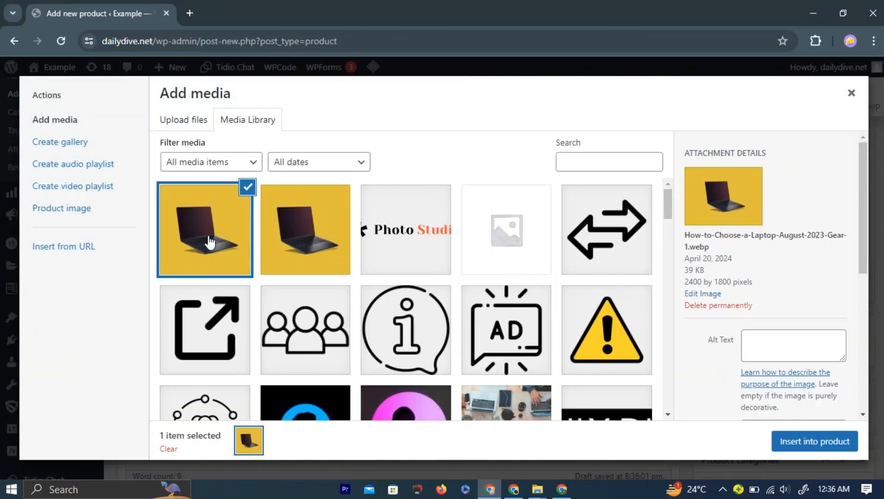
- Insert the uploaded laptop image into the product description
click(209, 244)
click(208, 243)
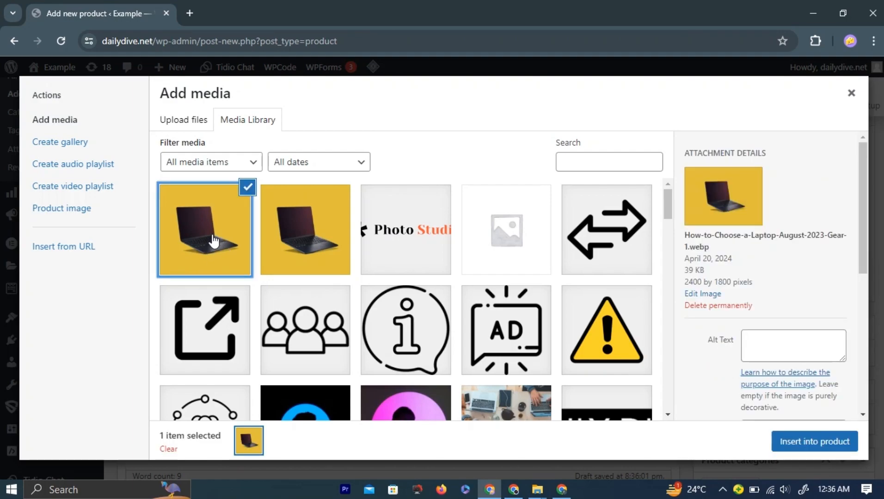
click(213, 245)
click(212, 245)
click(808, 446)
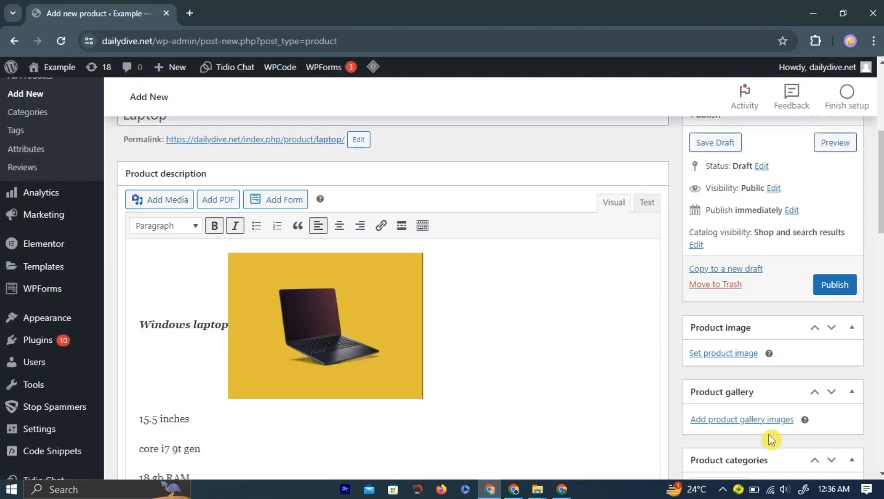
scroll(402, 347, down, 1)
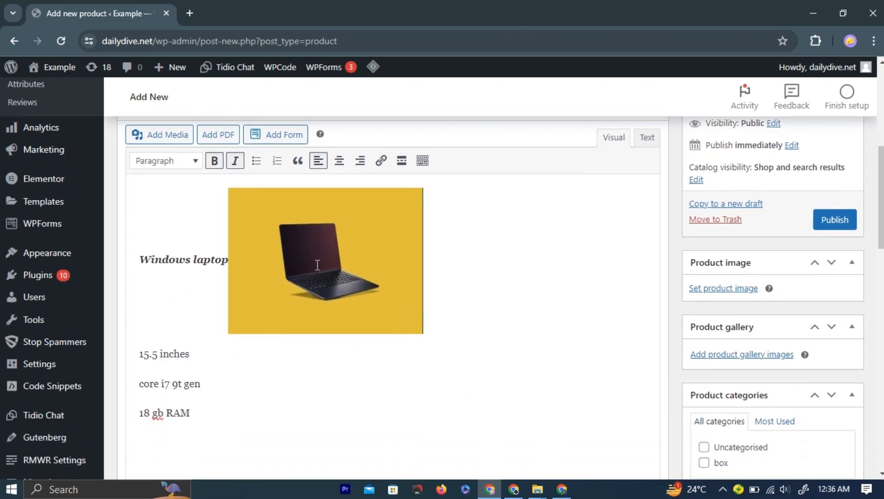
click(323, 263)
drag(322, 263, 219, 278)
- Set the regular price of the simple product to Rs 50000, leaving it non-virtual
scroll(221, 276, down, 3)
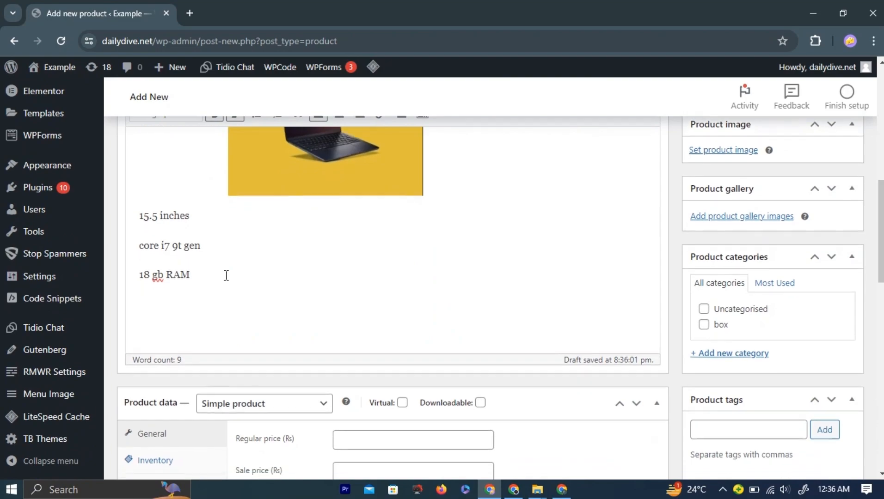
scroll(229, 275, down, 3)
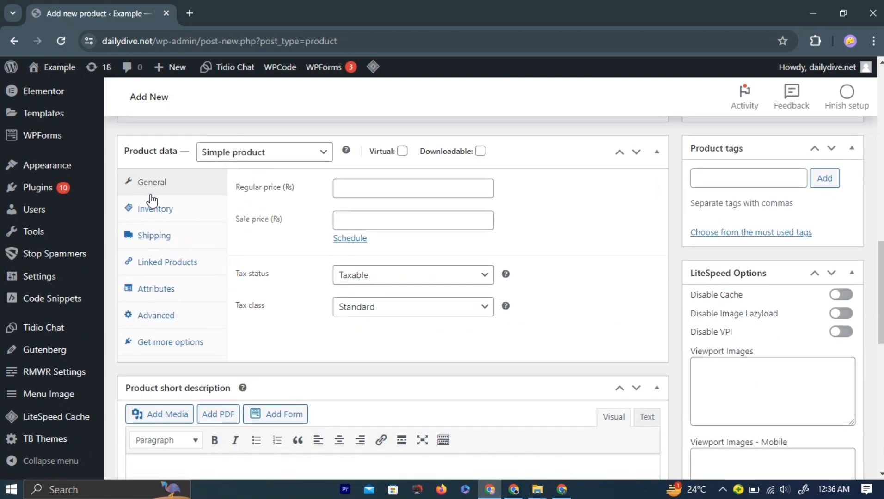
drag(126, 153, 157, 150)
click(402, 151)
click(402, 151)
drag(239, 188, 280, 187)
drag(237, 218, 272, 220)
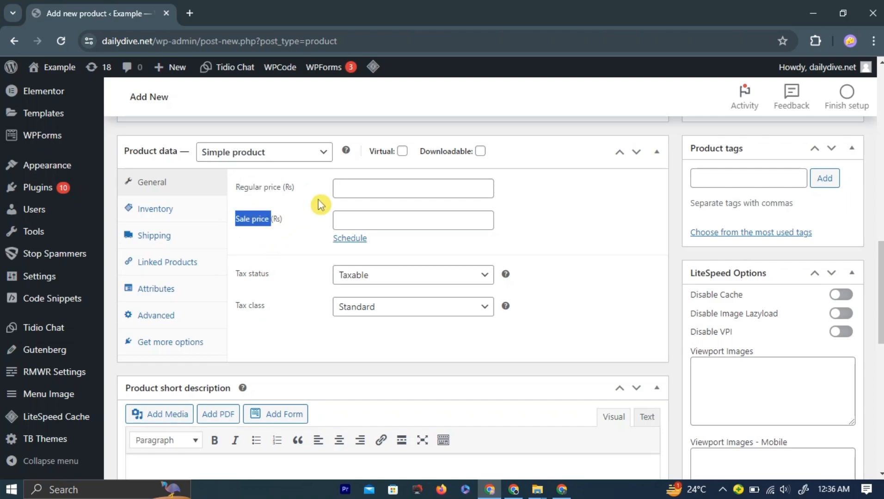
click(355, 190)
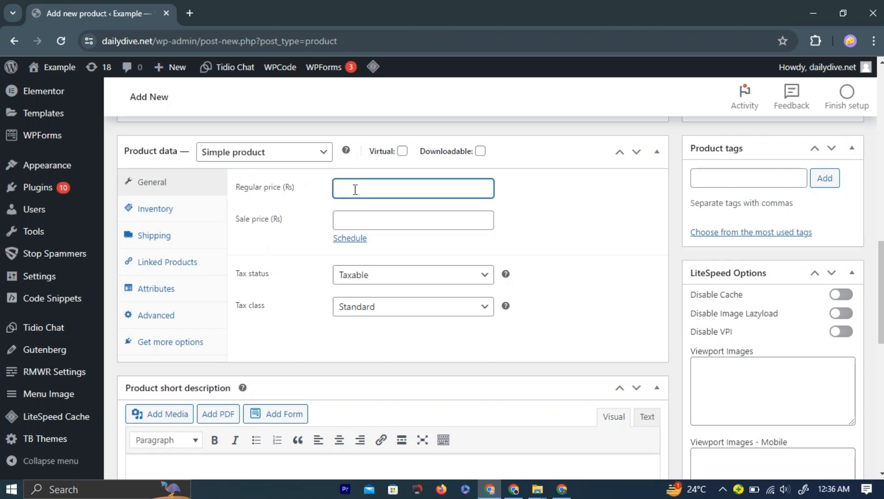
text(50000)
- Set the product's sale price to Rs 45000, keeping the tax status Taxable and the tax class Standard
click(358, 222)
text(50000)
key(BackSpace)
key(BackSpace)
key(BackSpace)
key(BackSpace)
key(BackSpace)
text(45000)
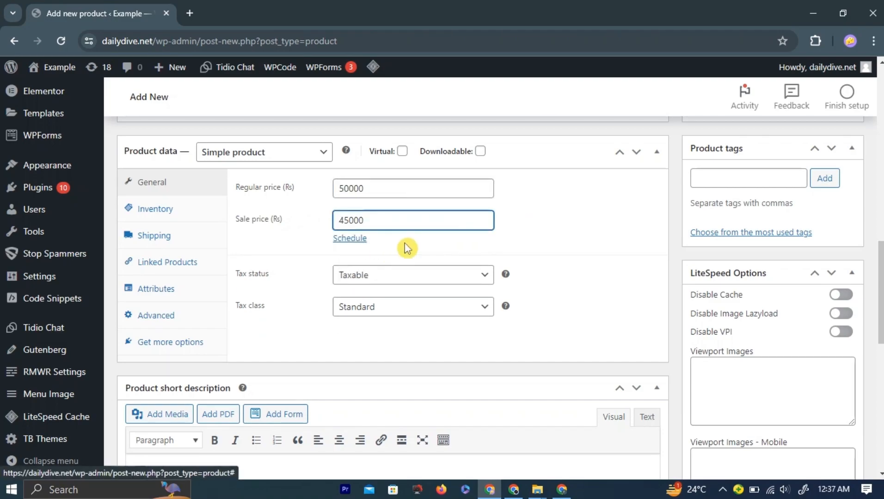
click(510, 262)
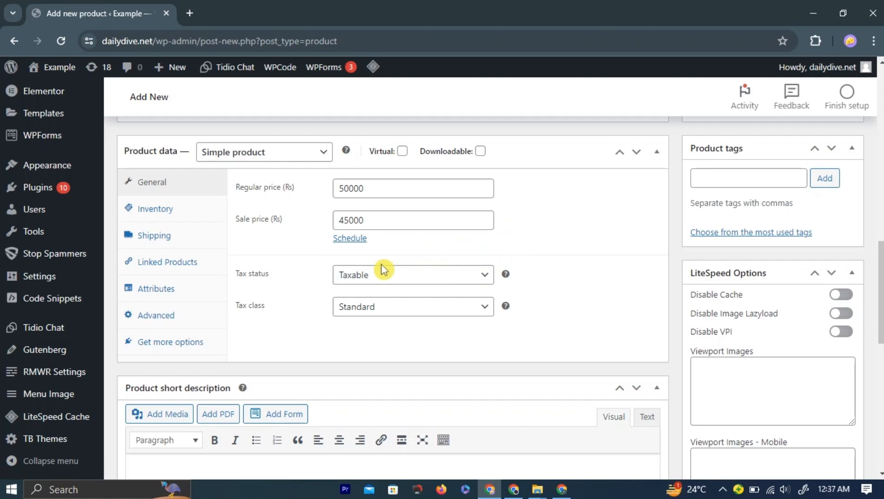
drag(237, 277, 261, 282)
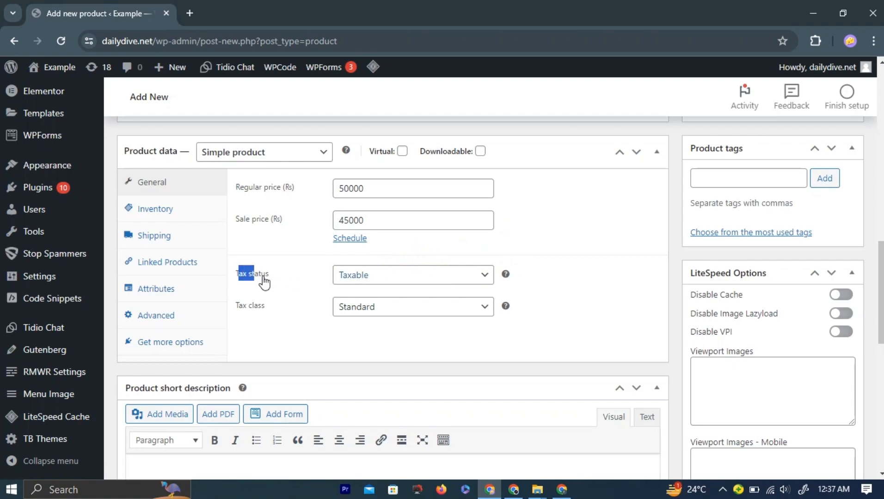
click(276, 298)
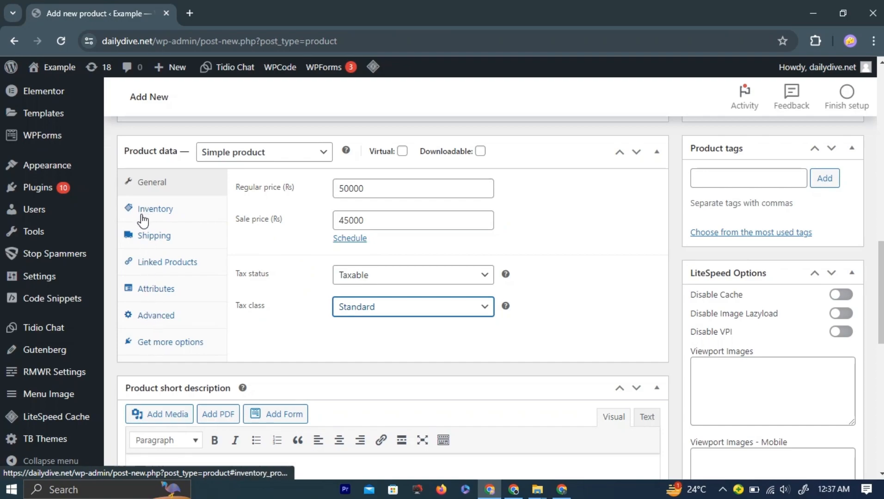
click(159, 219)
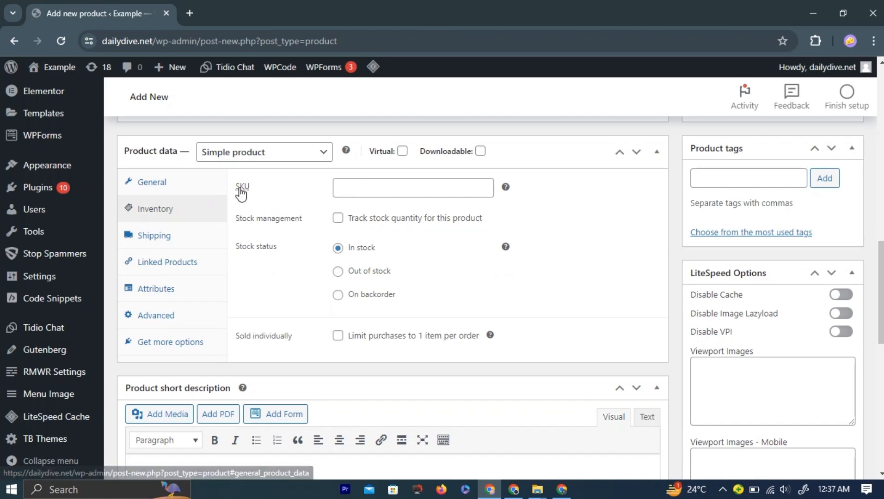
click(353, 189)
text(sku)
key(ctrl+v)
click(365, 207)
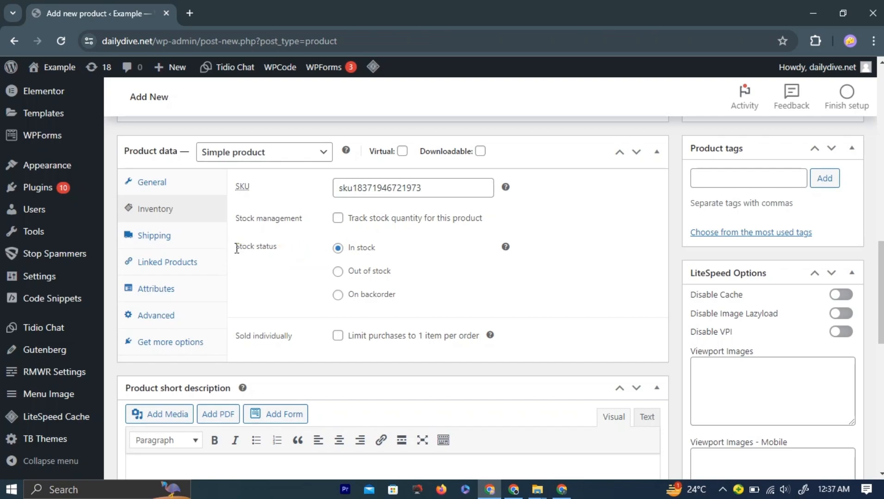
- Set the stock status to Out of stock and limit purchases to 1 item per order
drag(261, 244, 280, 246)
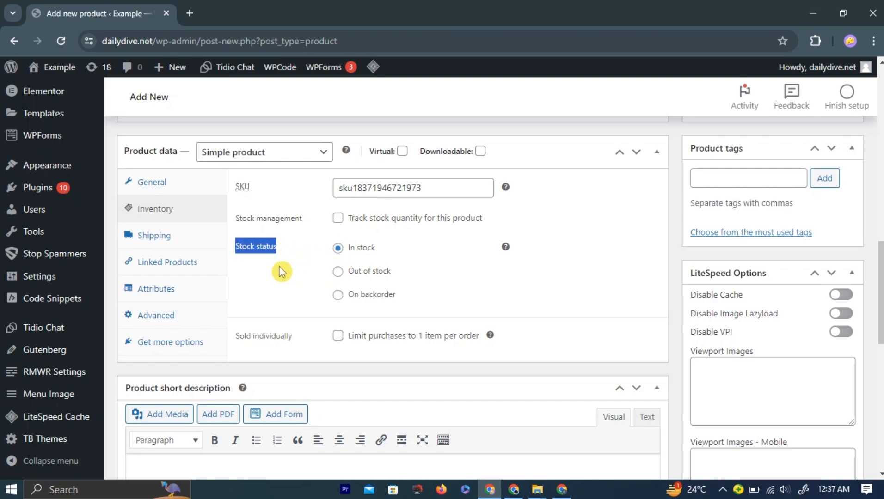
drag(350, 248, 398, 275)
drag(236, 337, 295, 344)
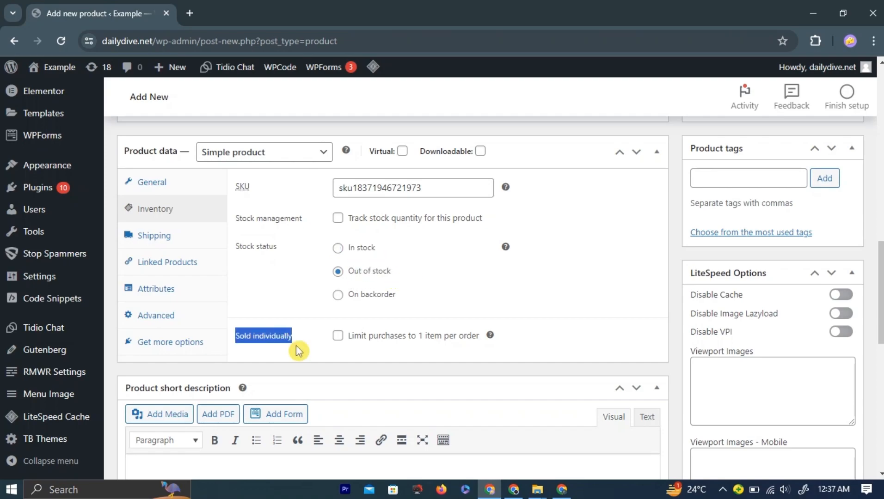
click(346, 353)
drag(350, 336, 487, 340)
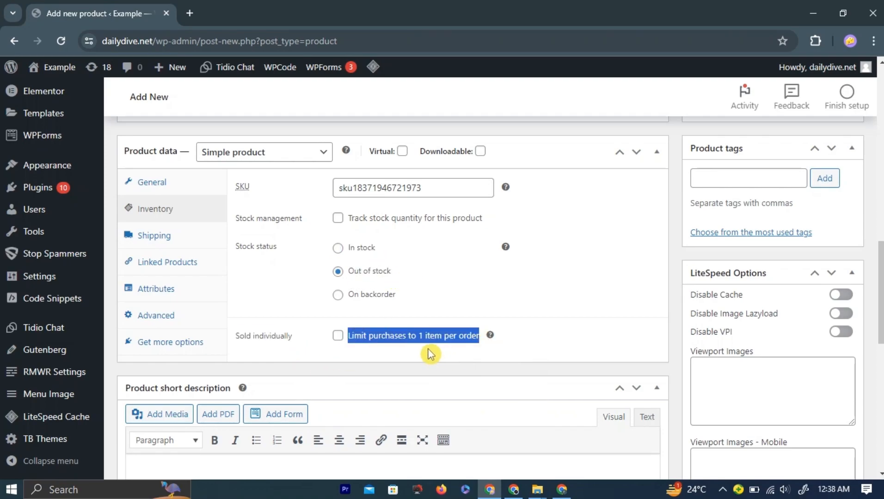
click(338, 336)
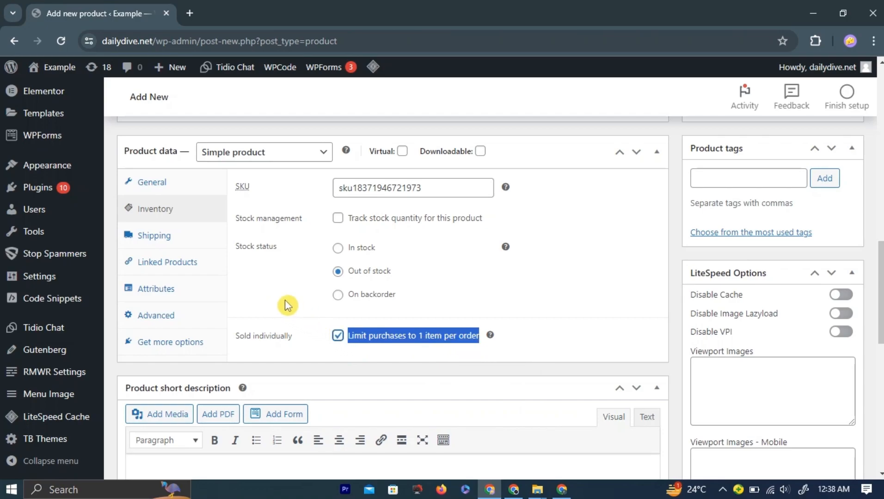
- Set the shipping weight to 5 kg and the dimensions to 6 × 4 × 2 cm, keeping No shipping class
click(157, 244)
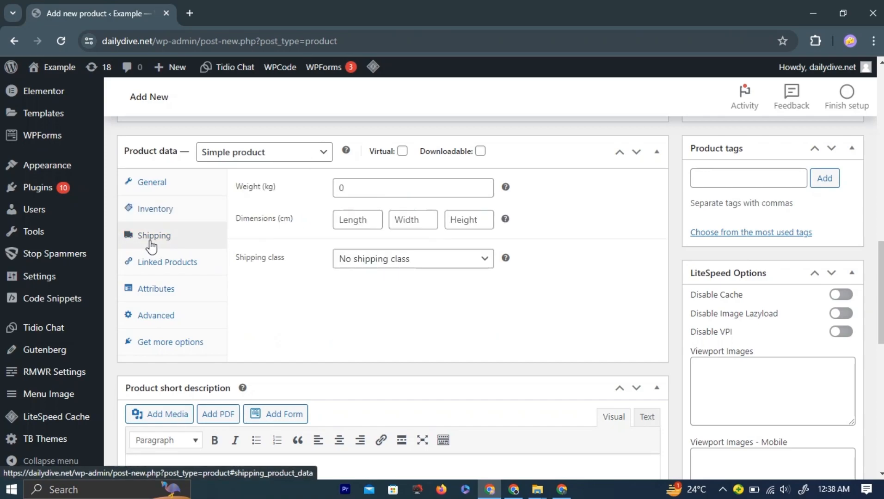
click(355, 190)
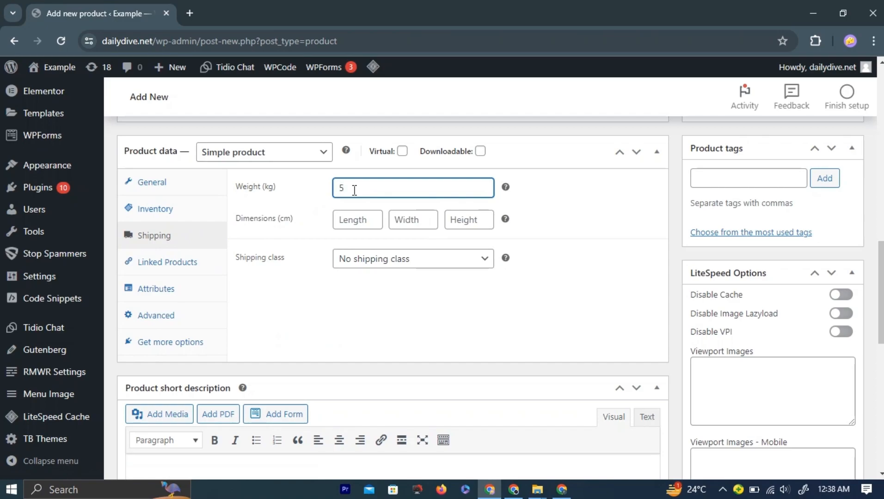
click(355, 220)
text(6)
key(Tab)
text(4)
key(Tab)
text(2)
drag(234, 264, 354, 268)
click(354, 268)
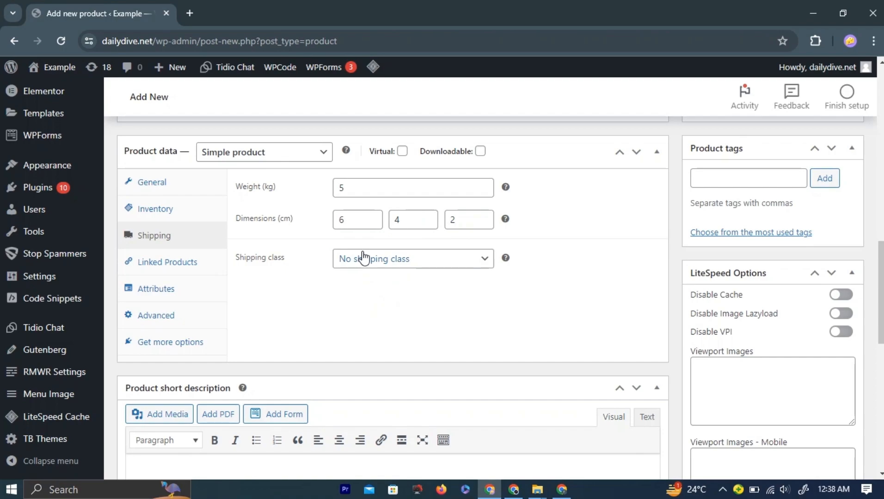
- Write the product short description in three paragraphs: "short description", "very fast laptop" and "very thin and value for money"
scroll(388, 257, down, 4)
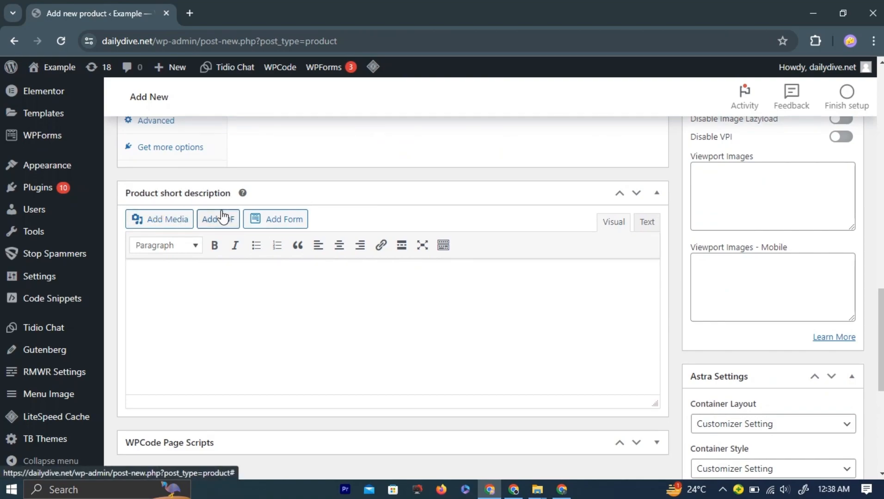
scroll(231, 213, down, 2)
scroll(237, 240, up, 2)
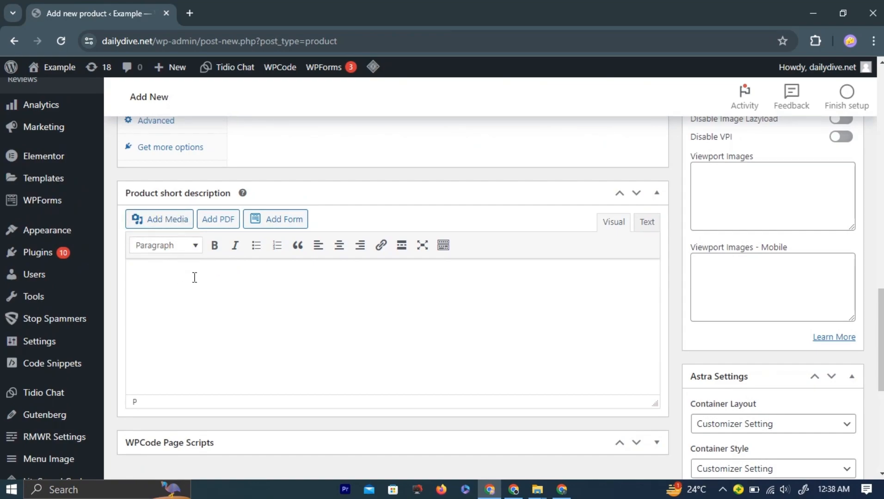
text(descriptiin adn valur for)
key(BackSpace)
key(BackSpace)
key(BackSpace)
key(BackSpace)
key(BackSpace)
key(BackSpace)
key(BackSpace)
key(BackSpace)
key(BackSpace)
key(BackSpace)
key(BackSpace)
key(BackSpace)
key(BackSpace)
key(BackSpace)
text(and value for money)
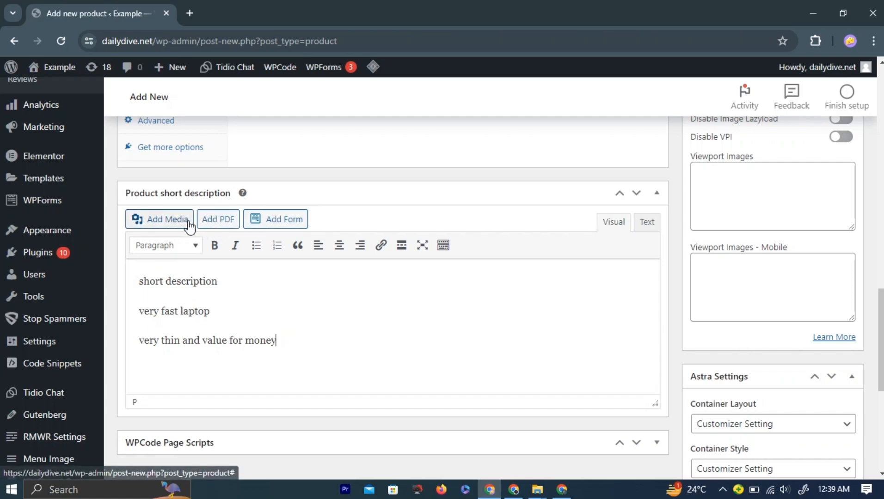
- Set the laptop picture How-to-Choose-a-Laptop-August-2023-Gear.webp from the media library as the product image
scroll(746, 261, up, 9)
scroll(756, 193, up, 4)
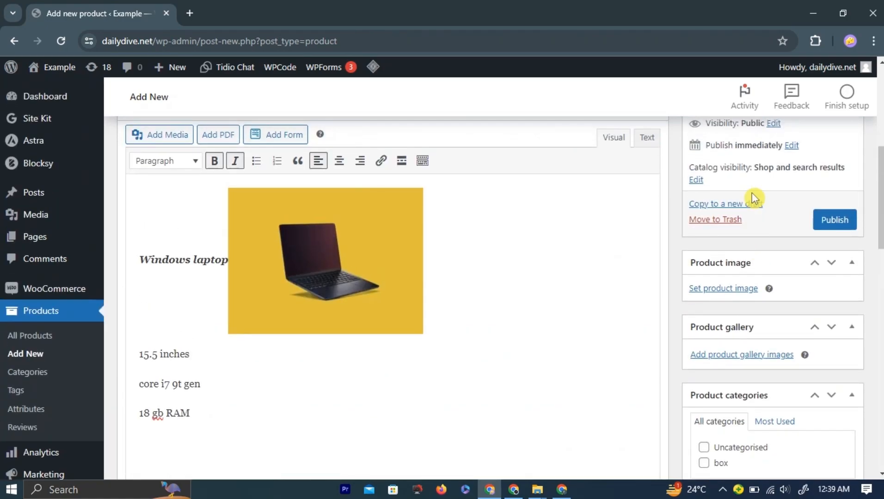
scroll(745, 256, down, 1)
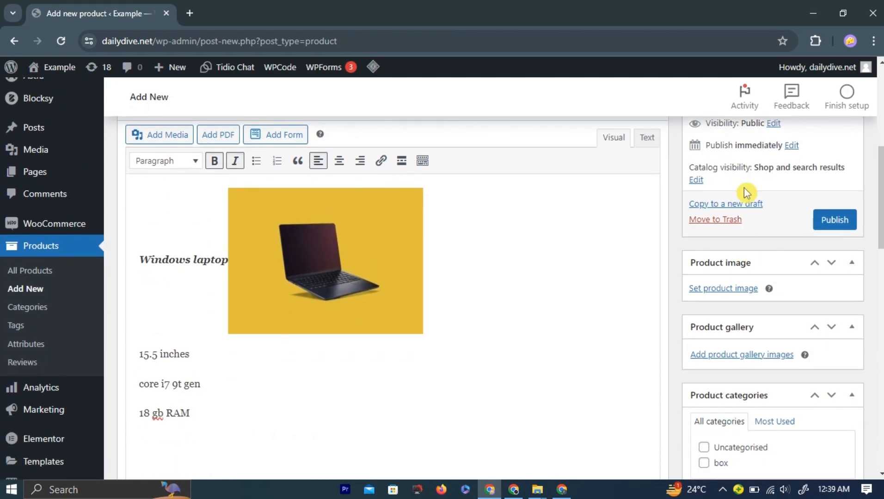
scroll(749, 235, down, 4)
scroll(774, 237, up, 6)
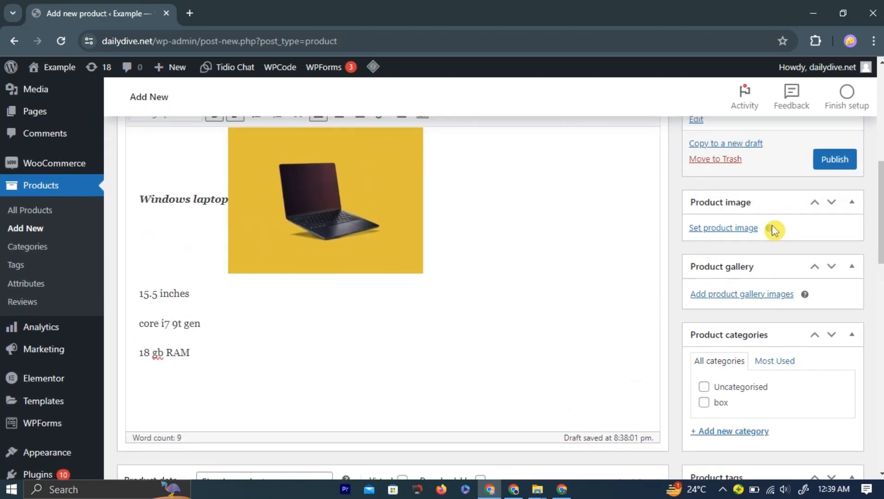
scroll(768, 259, down, 2)
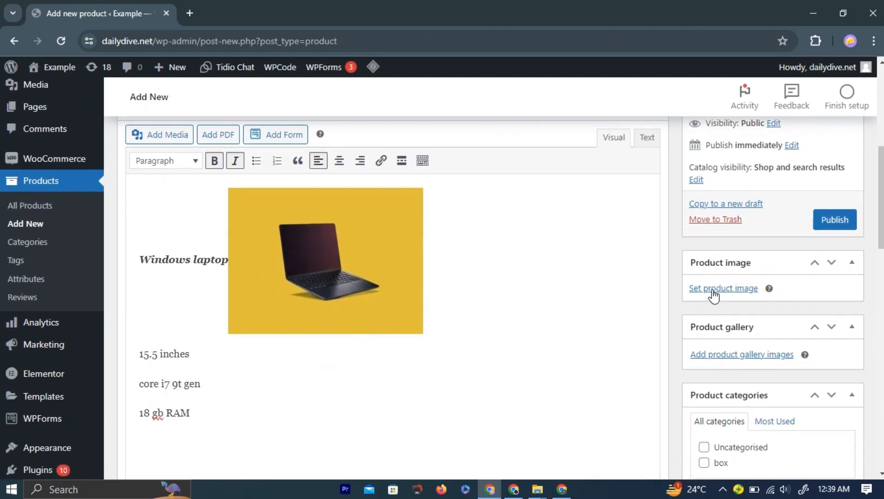
click(732, 289)
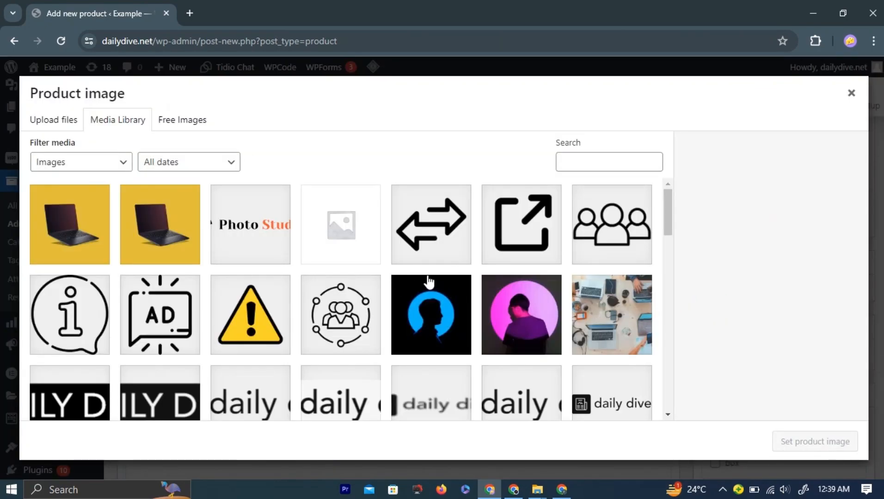
click(165, 239)
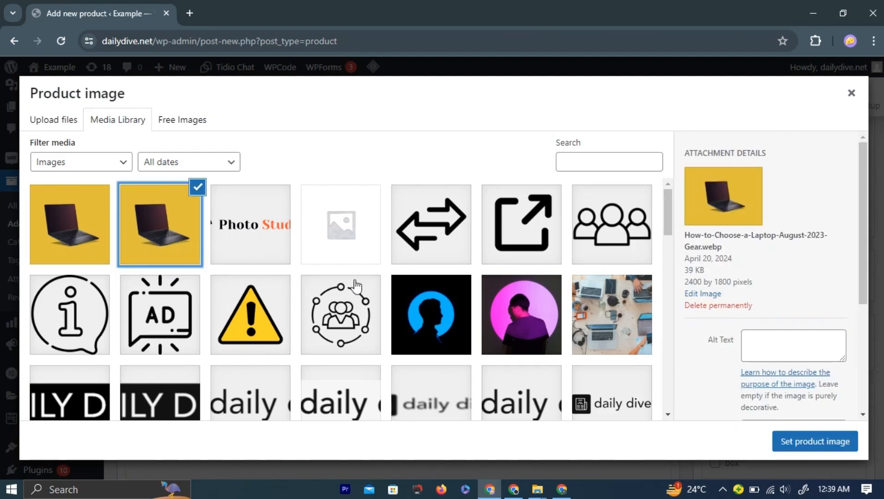
click(807, 442)
- Add a new product category named "electronics" without a parent category and assign it to the product
scroll(757, 342, down, 5)
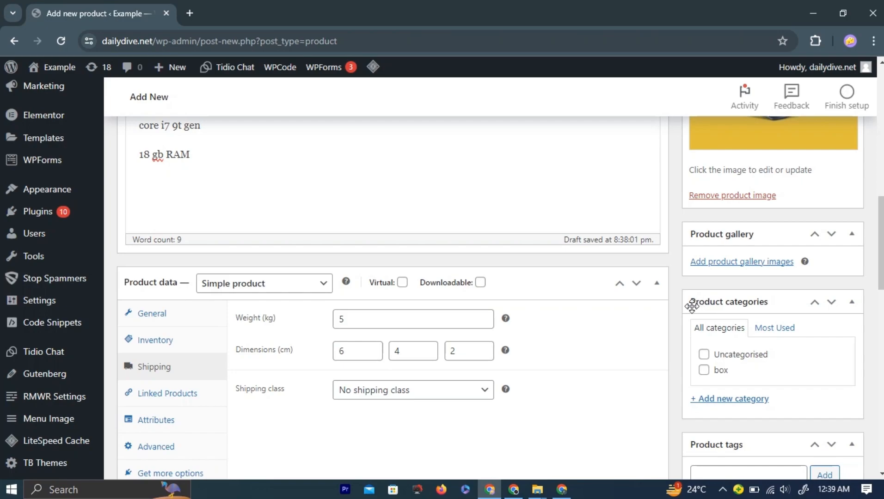
drag(689, 302, 704, 305)
scroll(704, 324, down, 1)
click(720, 387)
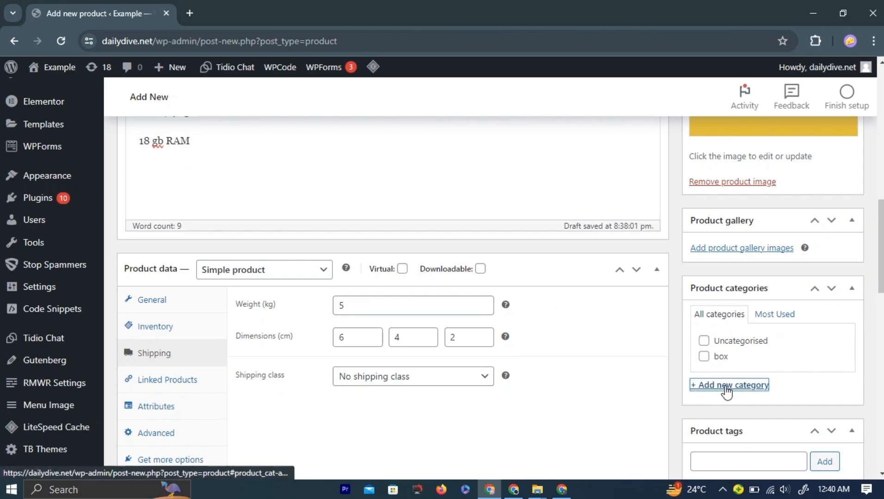
scroll(729, 370, down, 2)
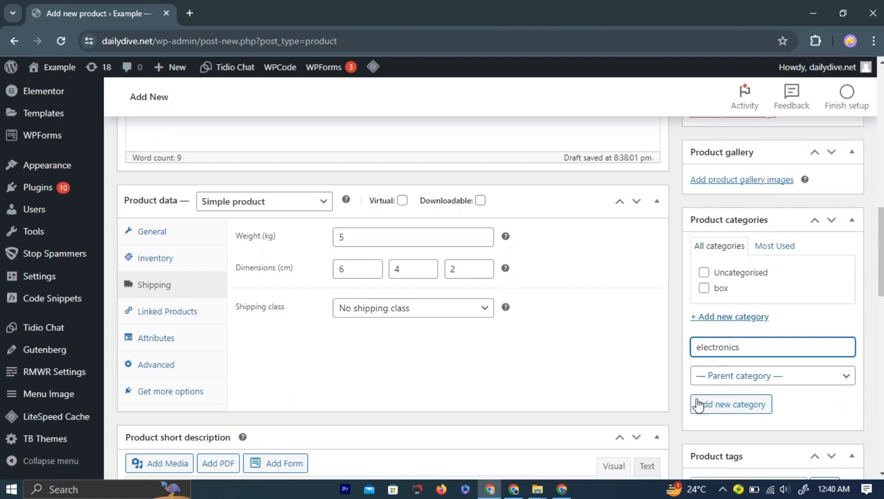
click(727, 409)
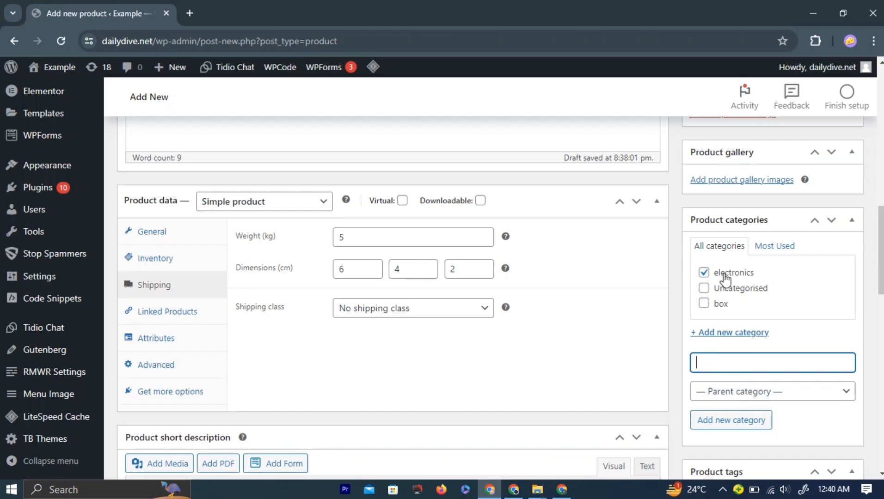
- Publish the Laptop product
scroll(728, 286, up, 3)
scroll(730, 290, up, 7)
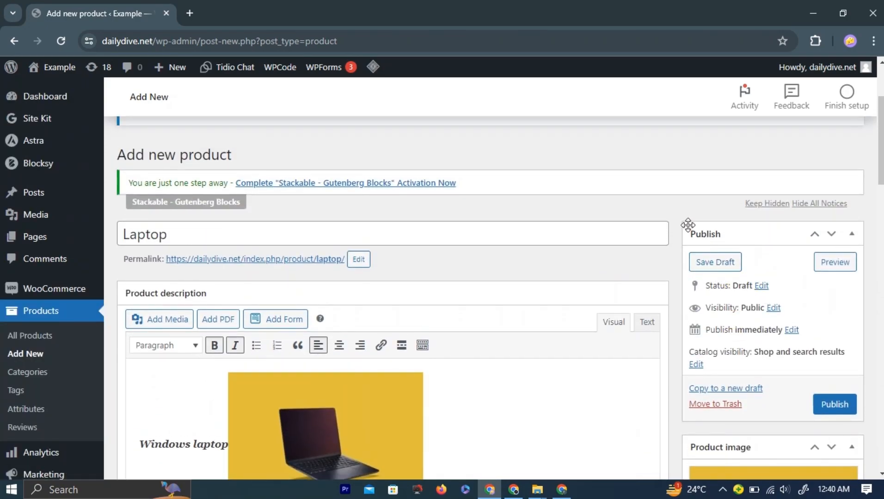
click(834, 409)
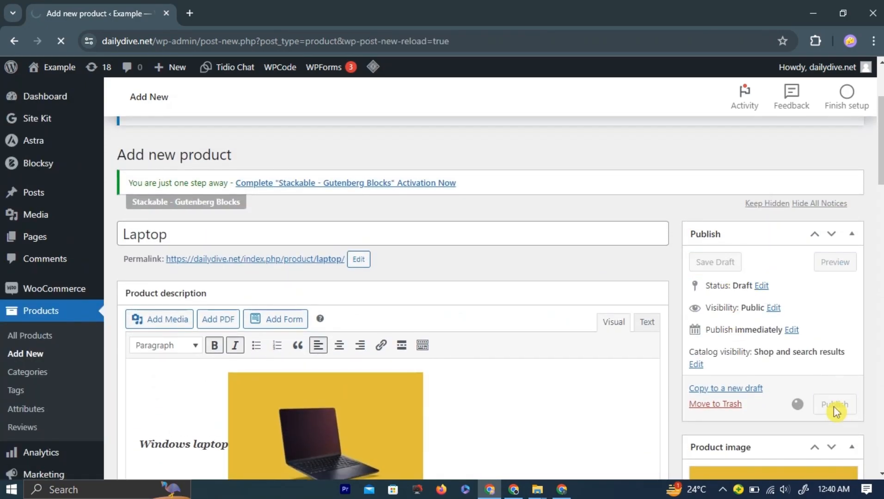